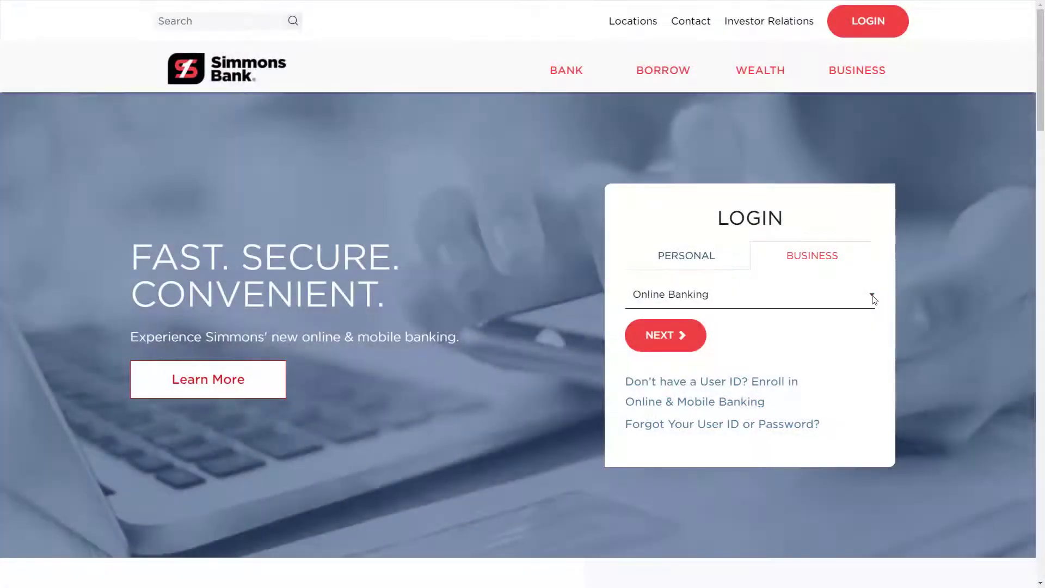
Choose Lockbox as the business login type from the Online Banking dropdown.
left_click(873, 300)
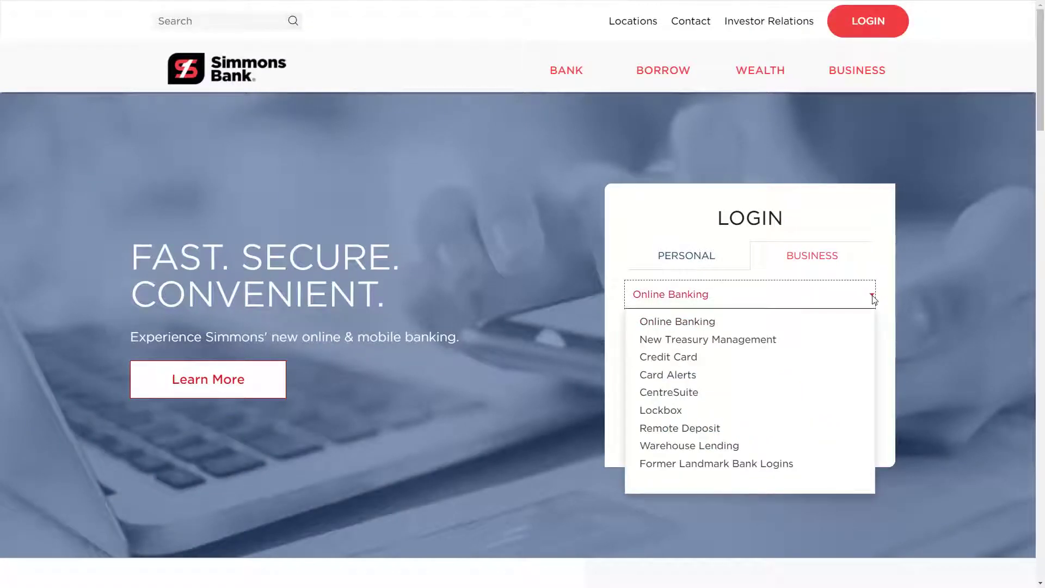
left_click(660, 412)
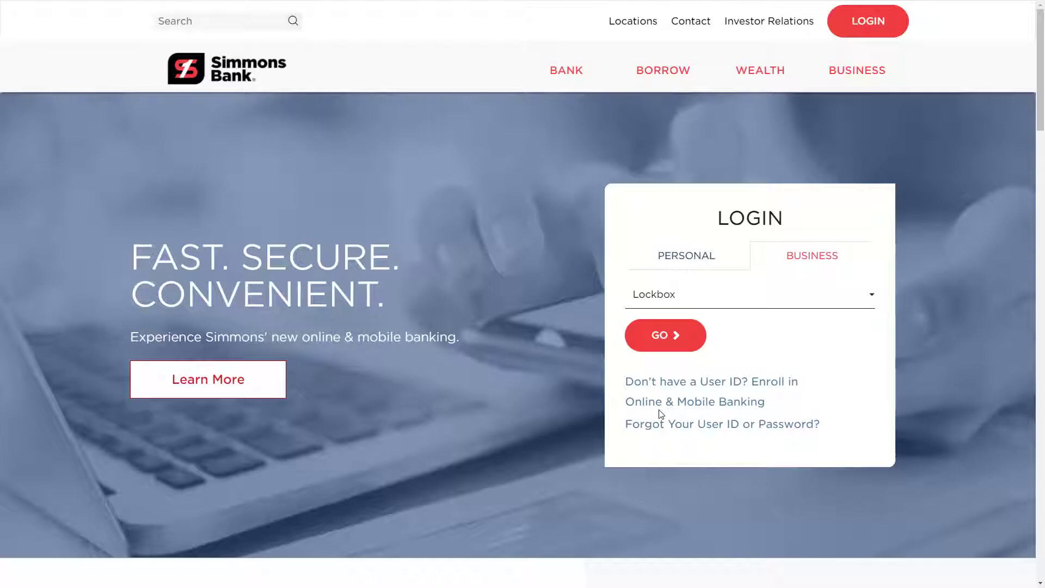
Go to the Lockbox login page and sign in with the saved training company credentials.
left_click(665, 335)
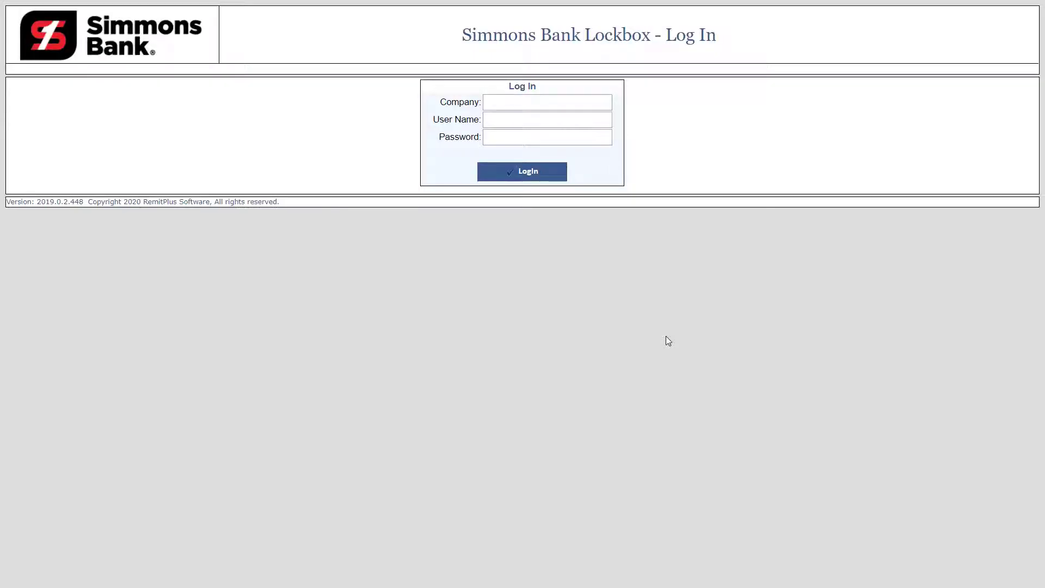
left_click(502, 103)
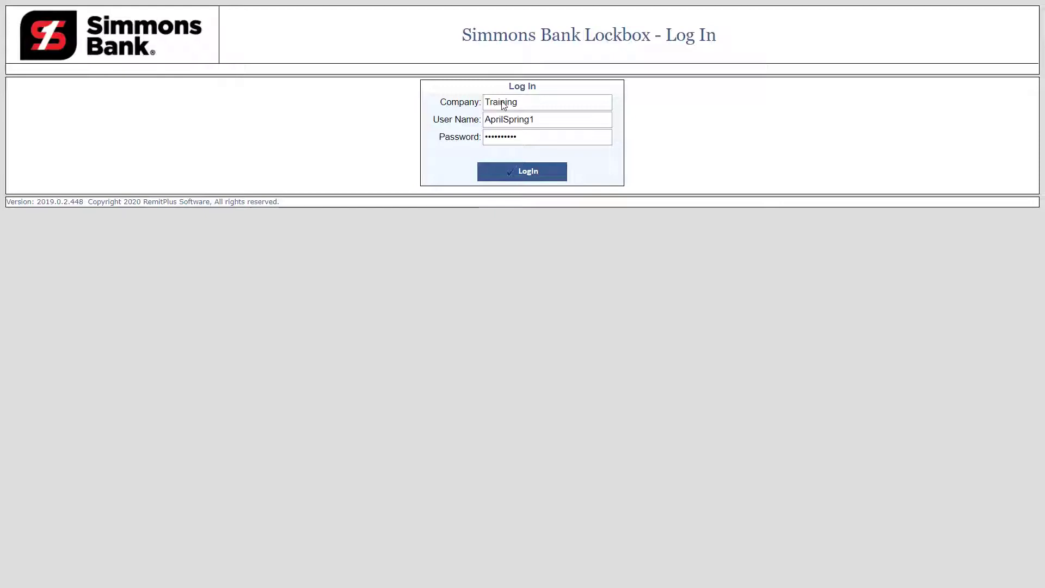
left_click(521, 177)
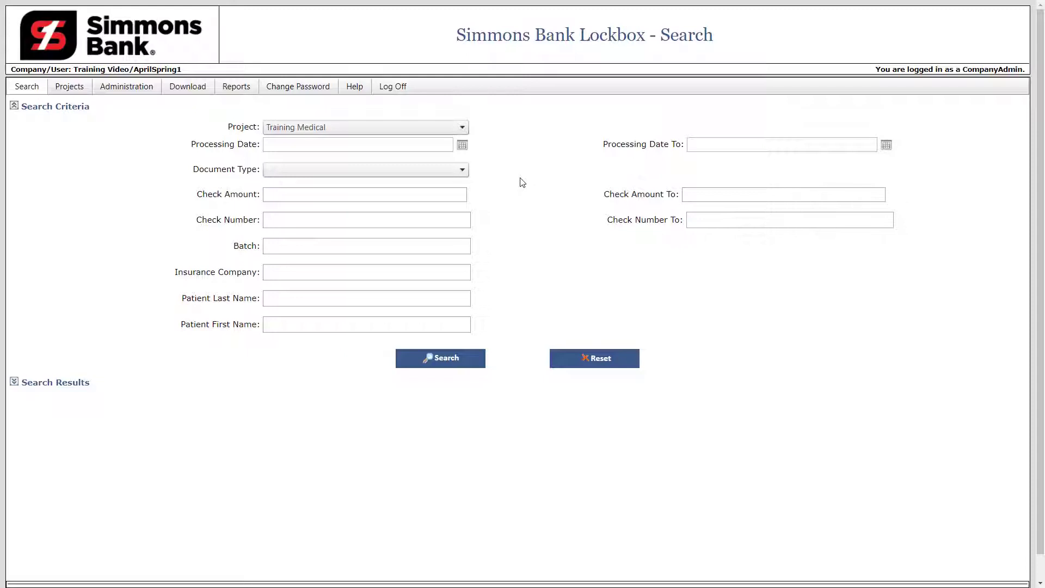
left_click(463, 129)
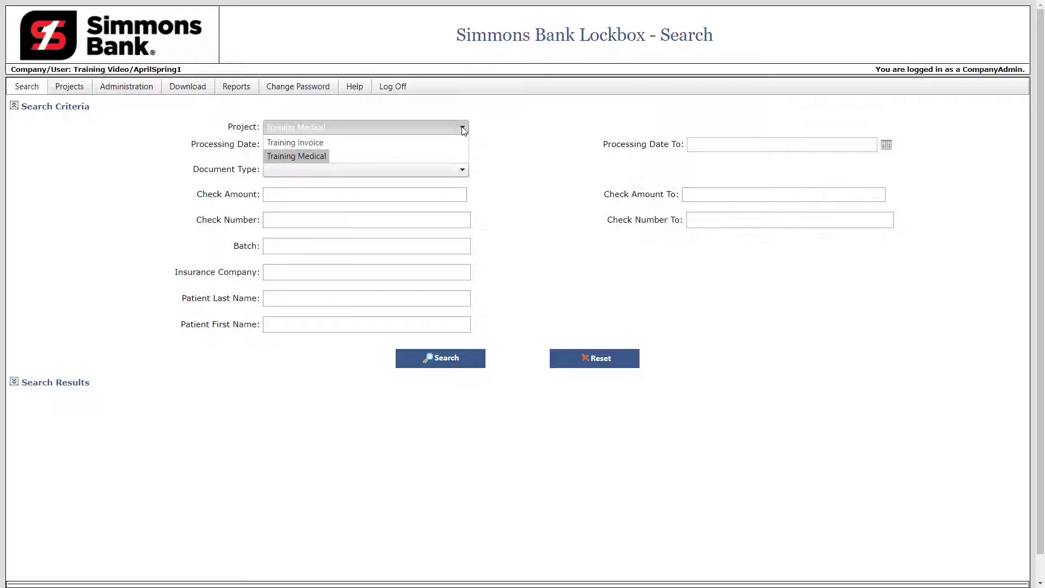
left_click(314, 143)
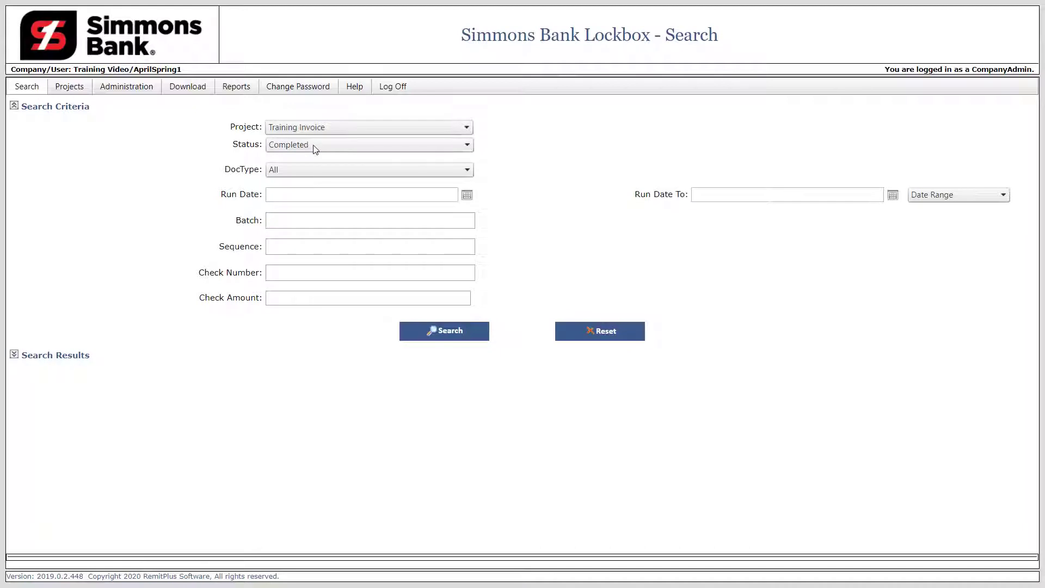
left_click(467, 129)
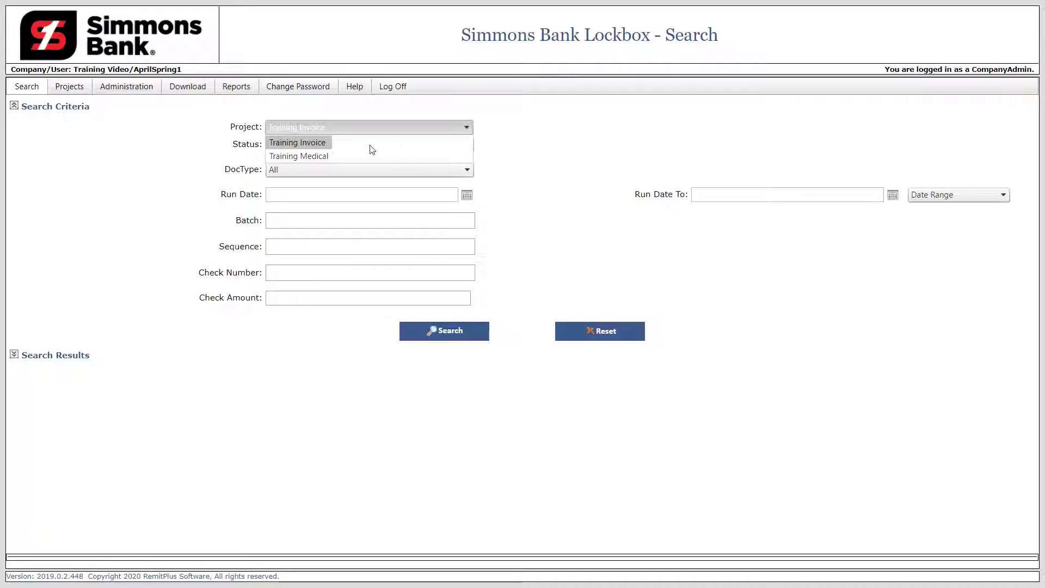
left_click(300, 159)
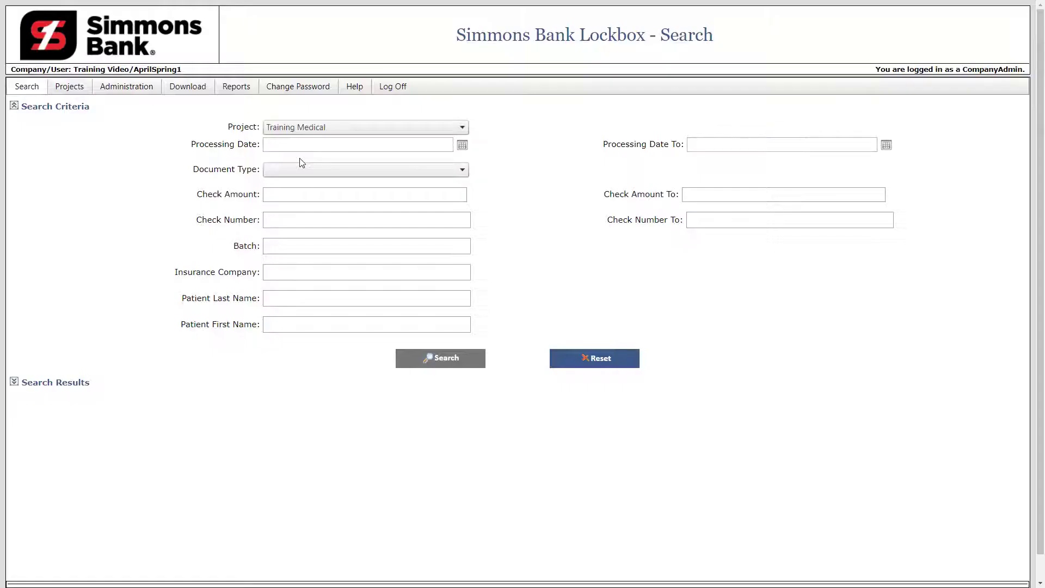
Search all 13 Training Medical items and view the third split record's CIGNA EOB image.
left_click(443, 358)
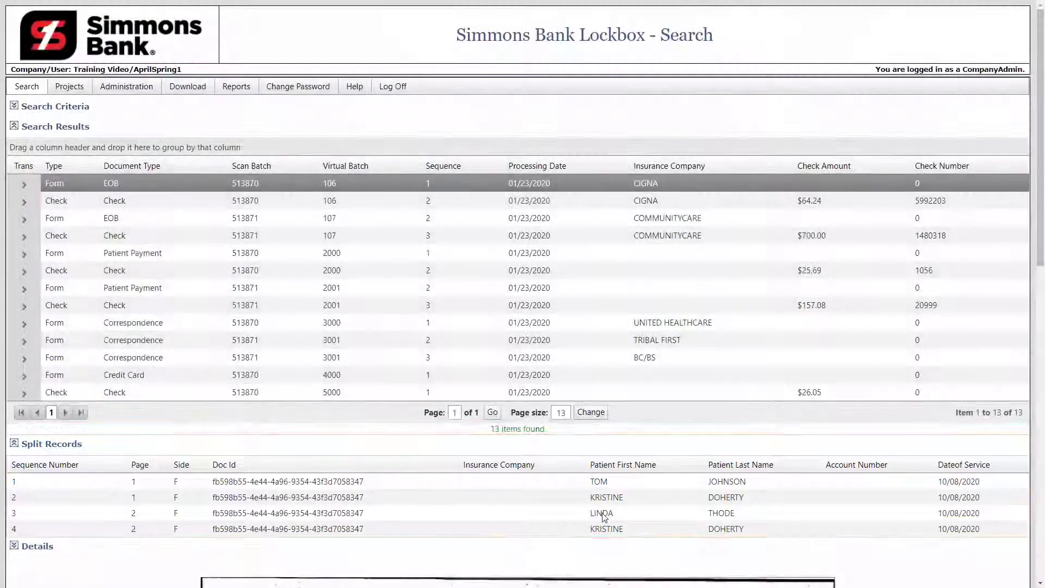
left_click(603, 513)
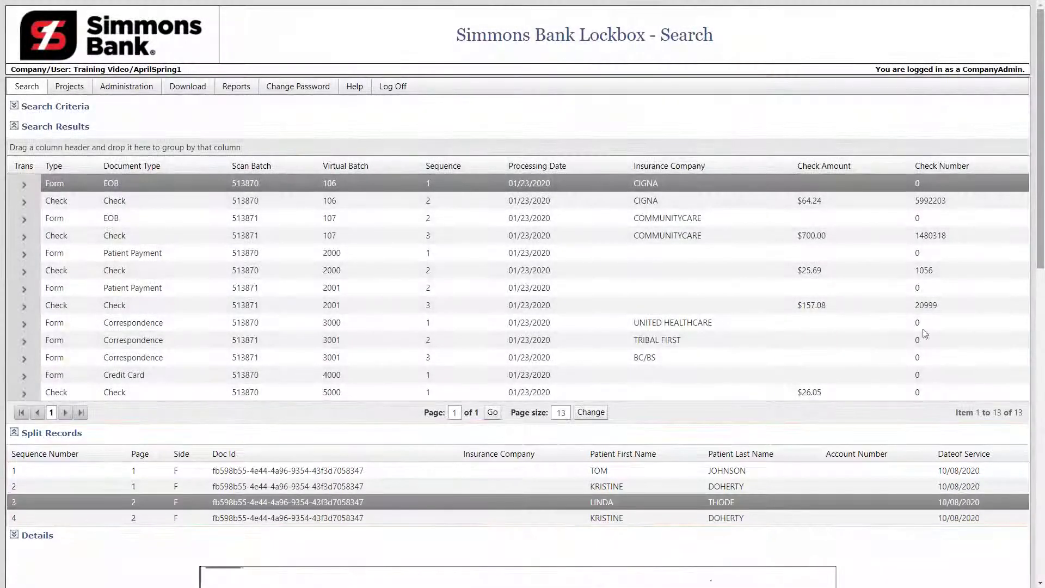
left_click(1042, 266)
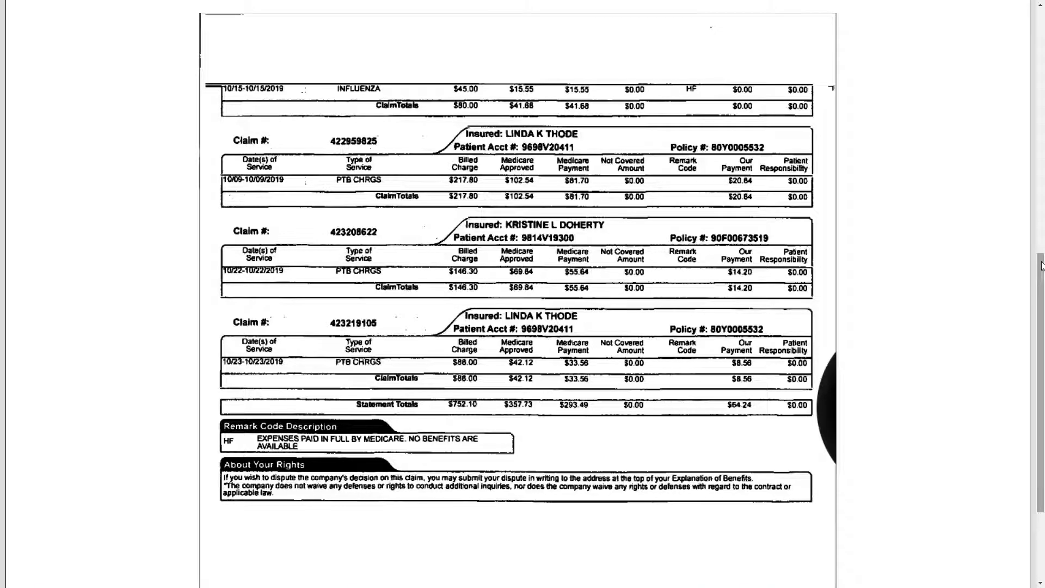
left_click(1042, 552)
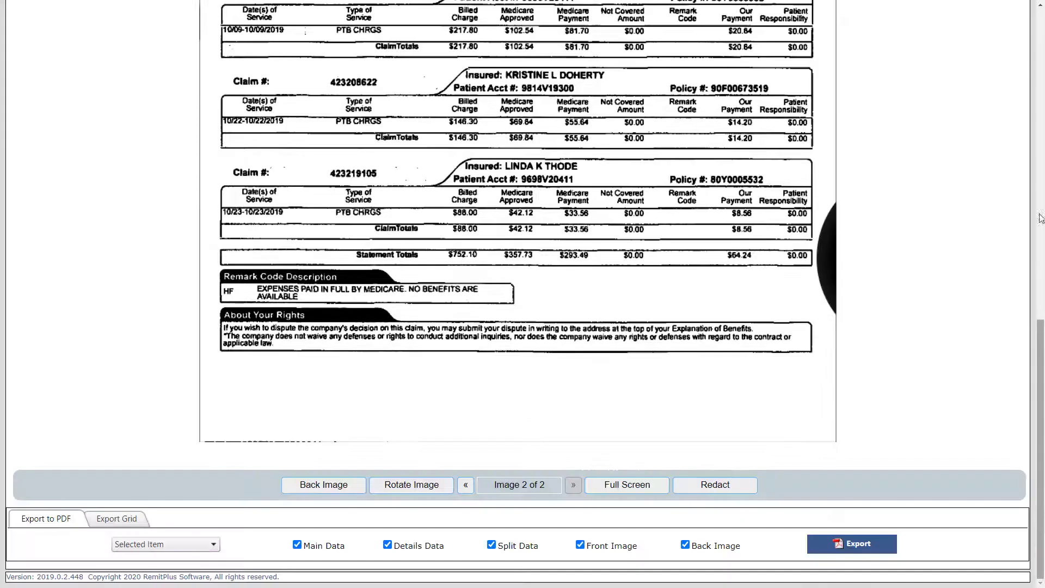
Return to the top of the page and expand the Search Criteria form again.
left_click(1040, 63)
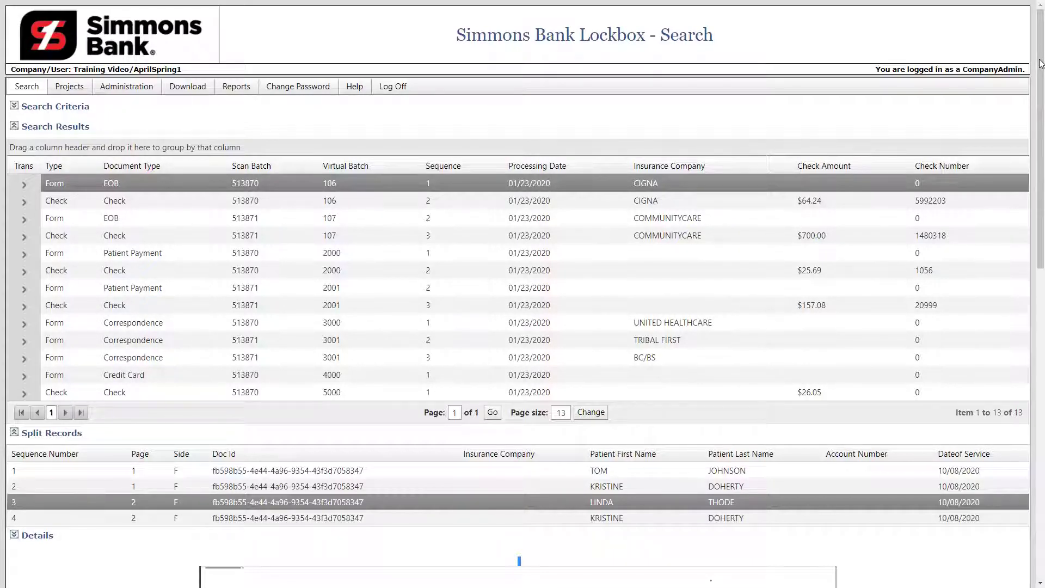
left_click(15, 106)
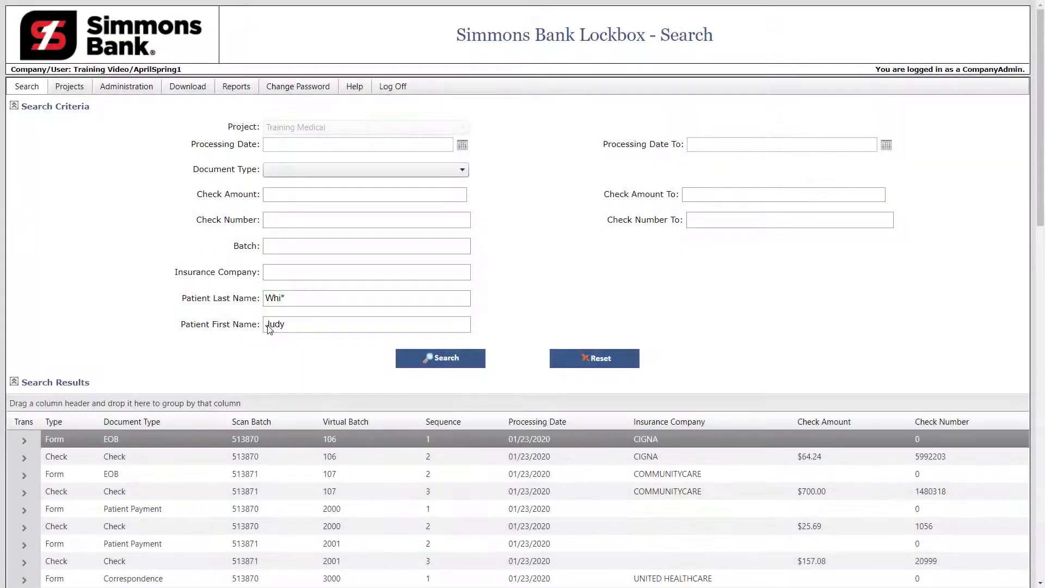
Search the patient's 2 items and view the CommunityCare EOB's linked $700.00 check image.
left_click(441, 359)
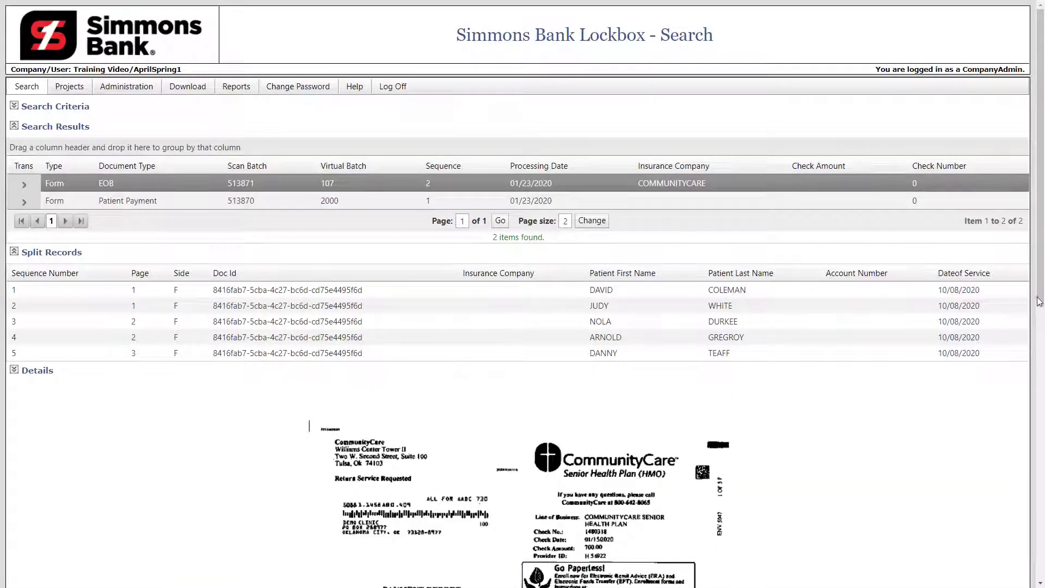
scroll(1040, 301, "down", 5)
left_click(1040, 145)
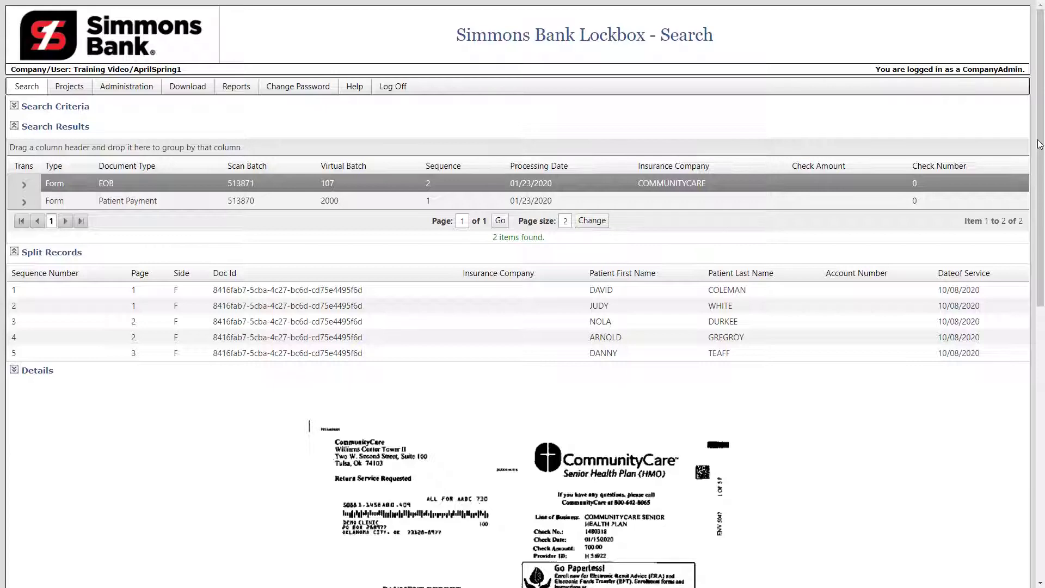
left_click(24, 184)
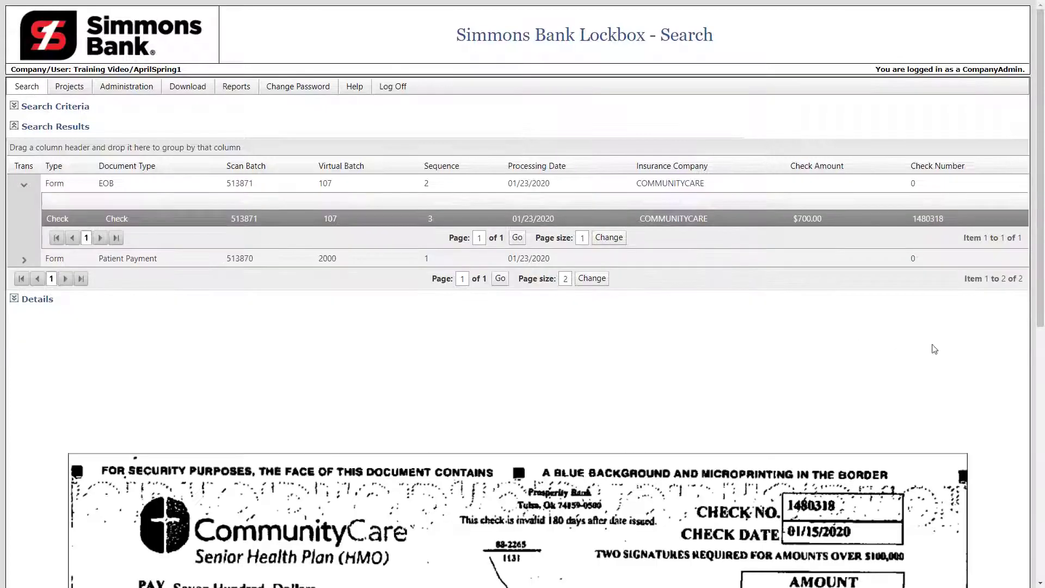
left_click(1040, 369)
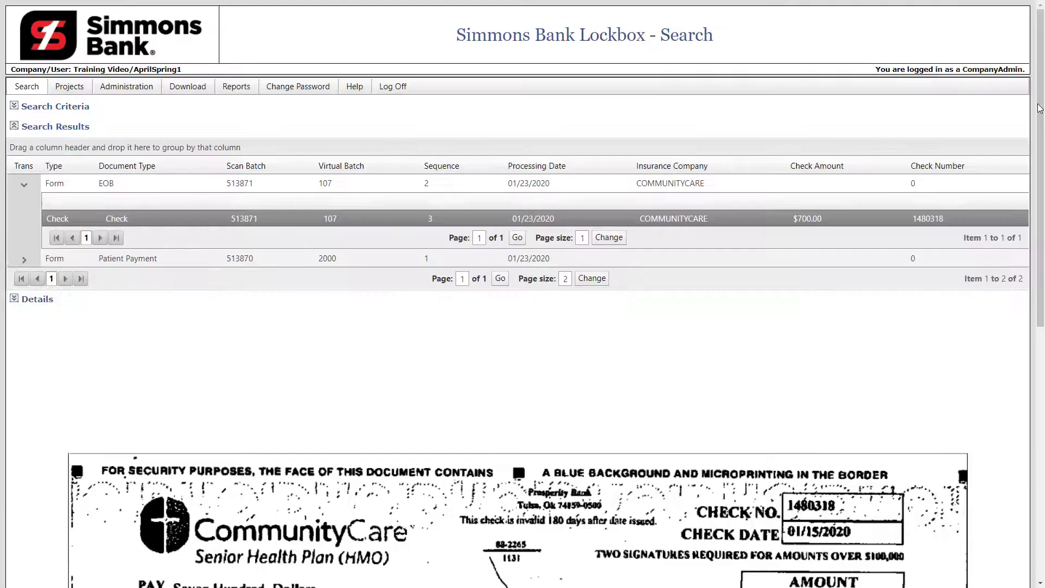
left_click(1040, 108)
left_click(24, 185)
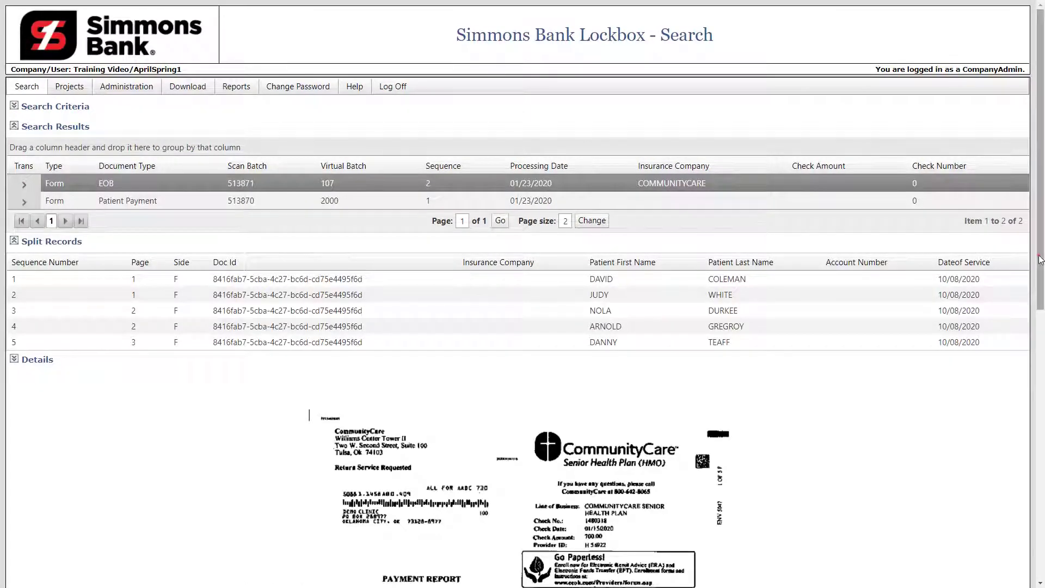
Show image 2 of 3 of the CommunityCare EOB and open it for redaction.
scroll(1040, 259, "down", 10)
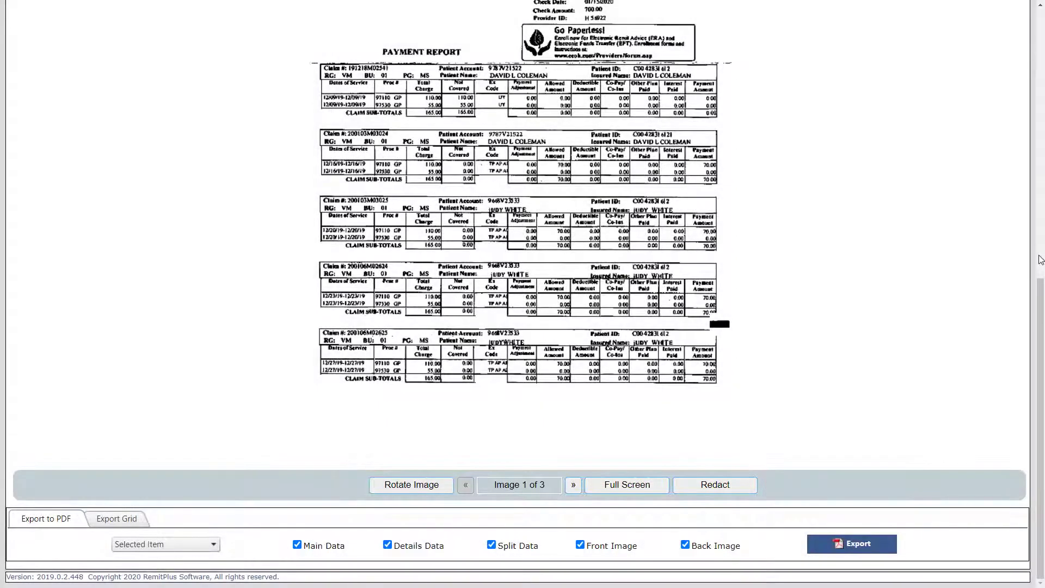
left_click(573, 487)
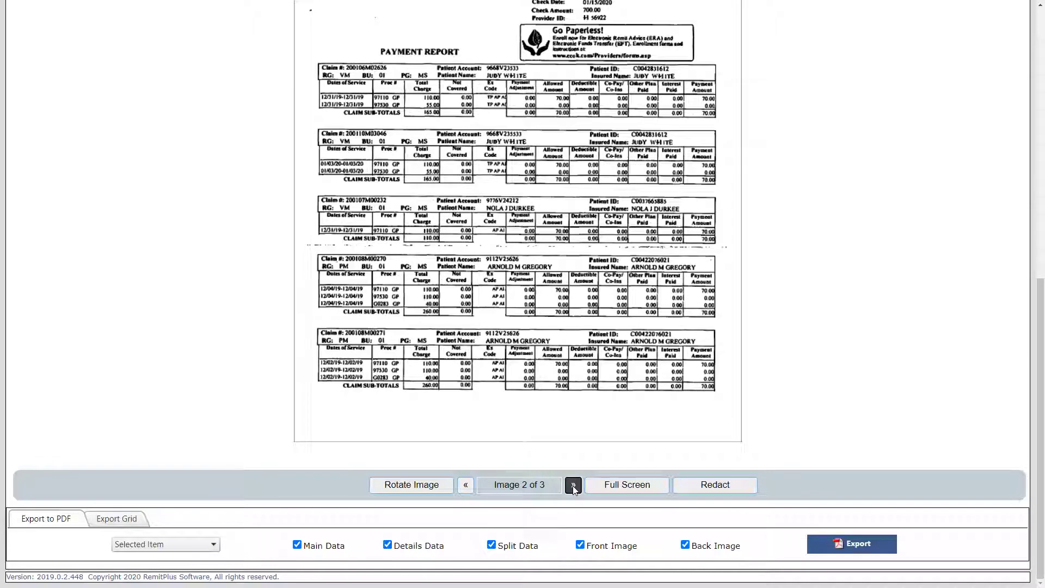
left_click(715, 485)
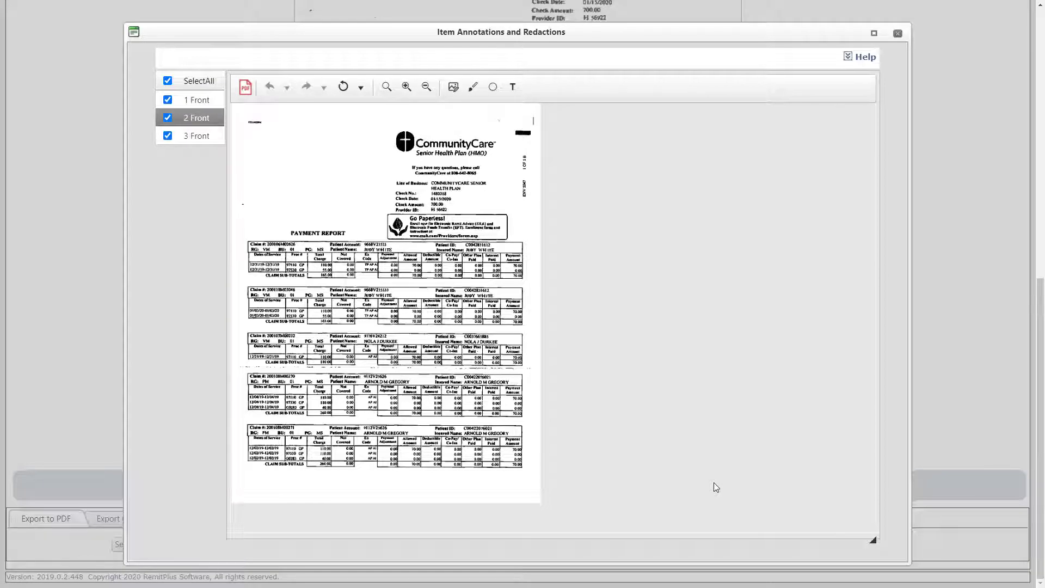
Redact the fourth claim block on page 2 with a white-filled box and apply it.
left_click(455, 89)
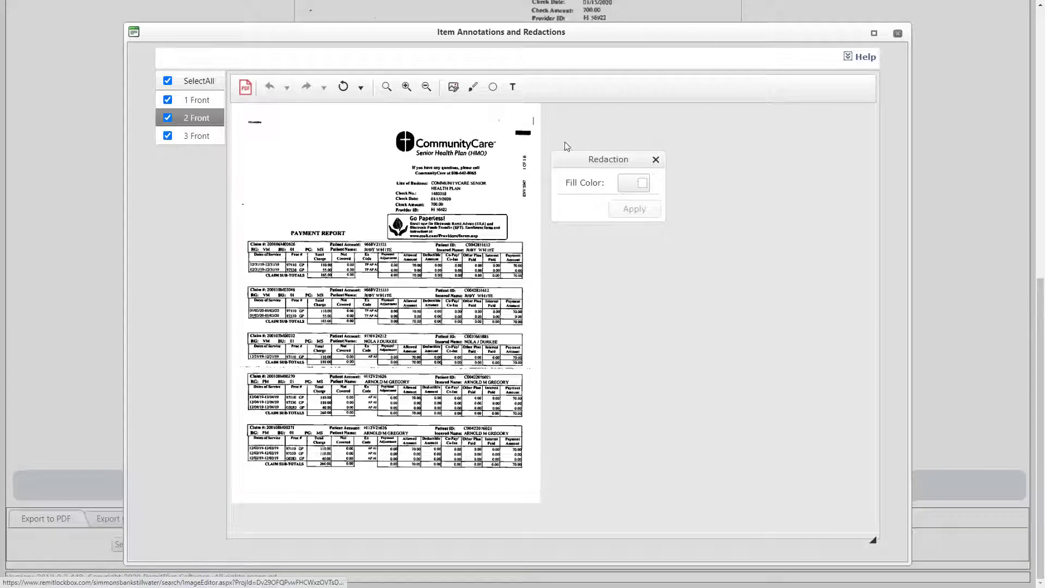
left_click(643, 184)
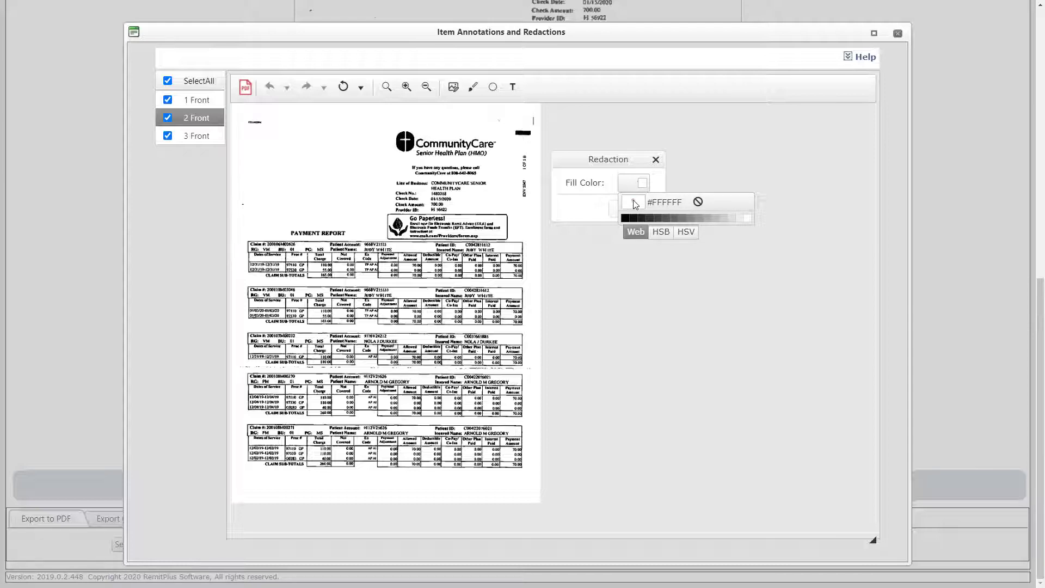
left_click(633, 202)
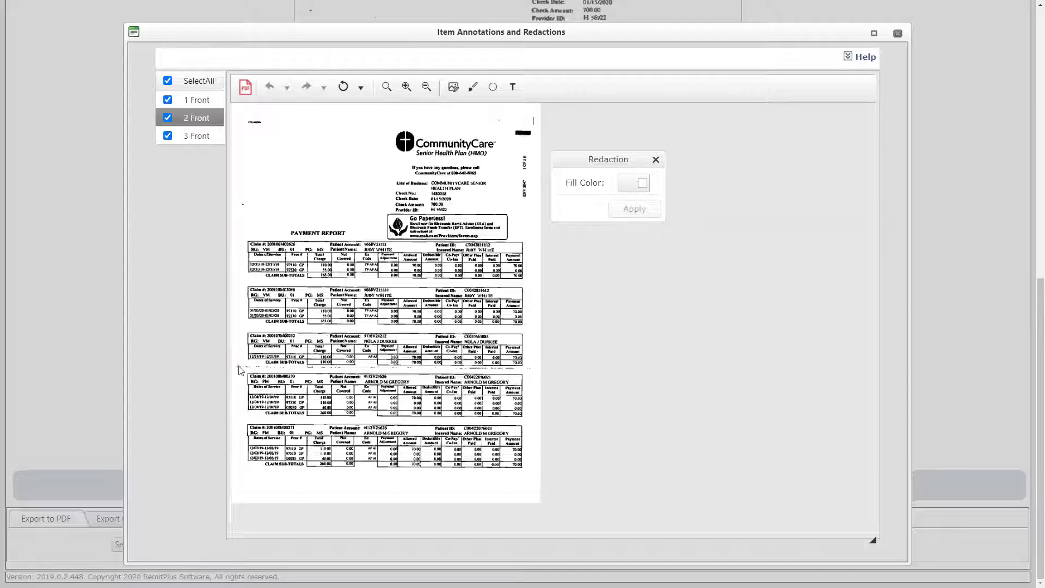
left_click_drag(240, 370, 450, 416)
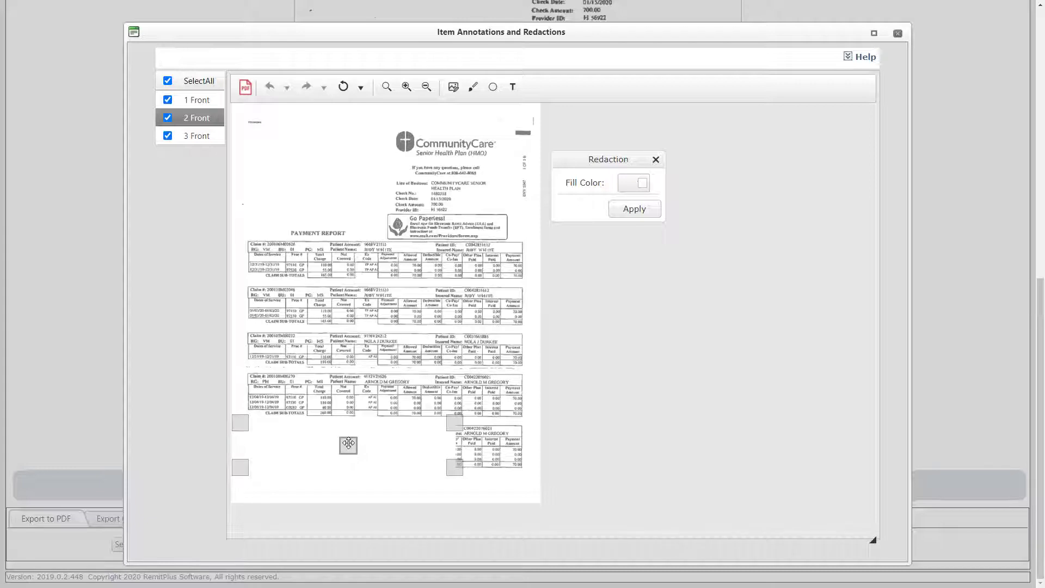
left_click(634, 209)
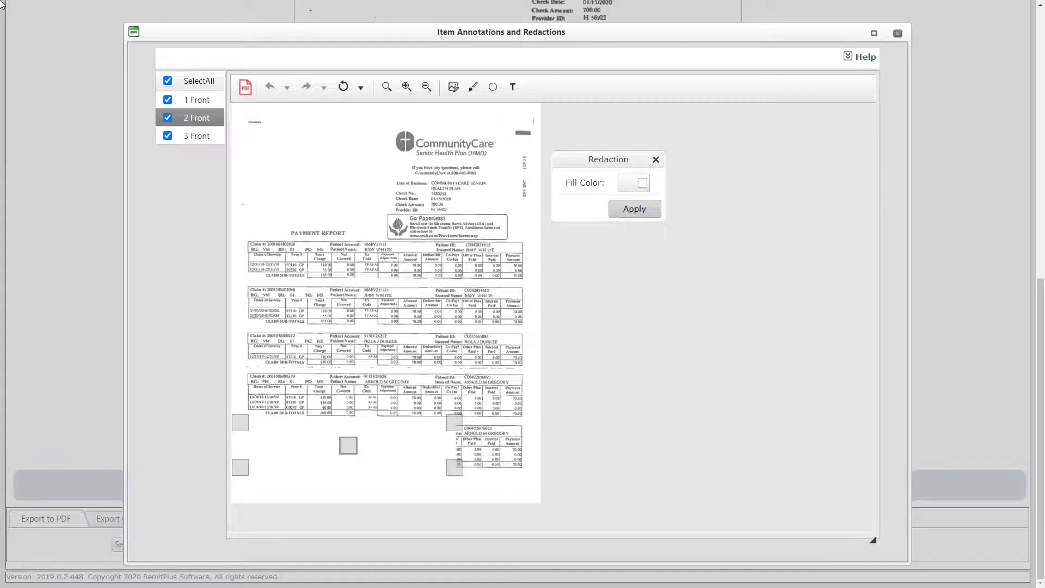
left_click(636, 211)
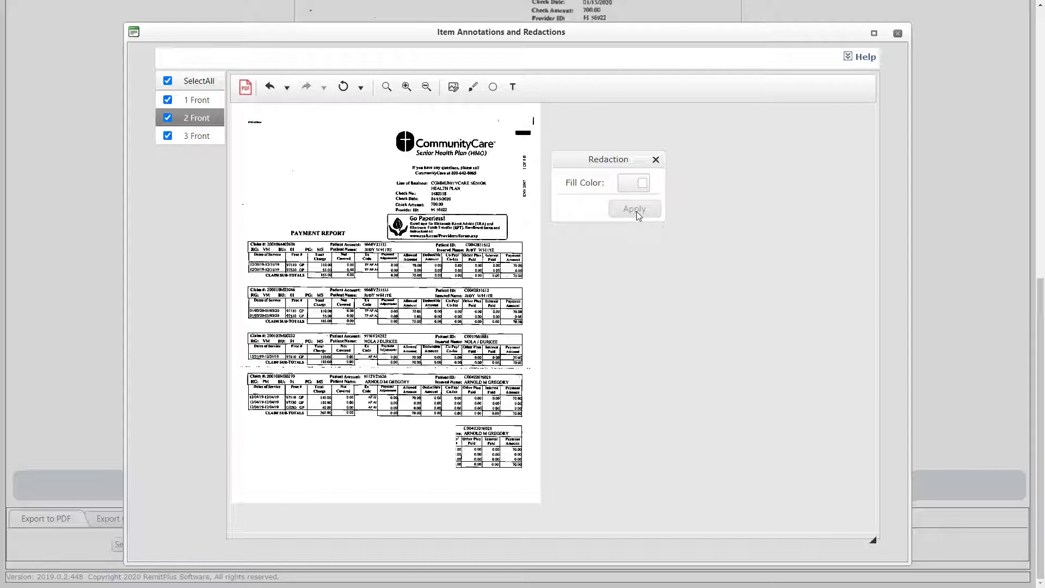
Pick the Insert Text tool, then close the Item Annotations and Redactions window.
left_click(514, 88)
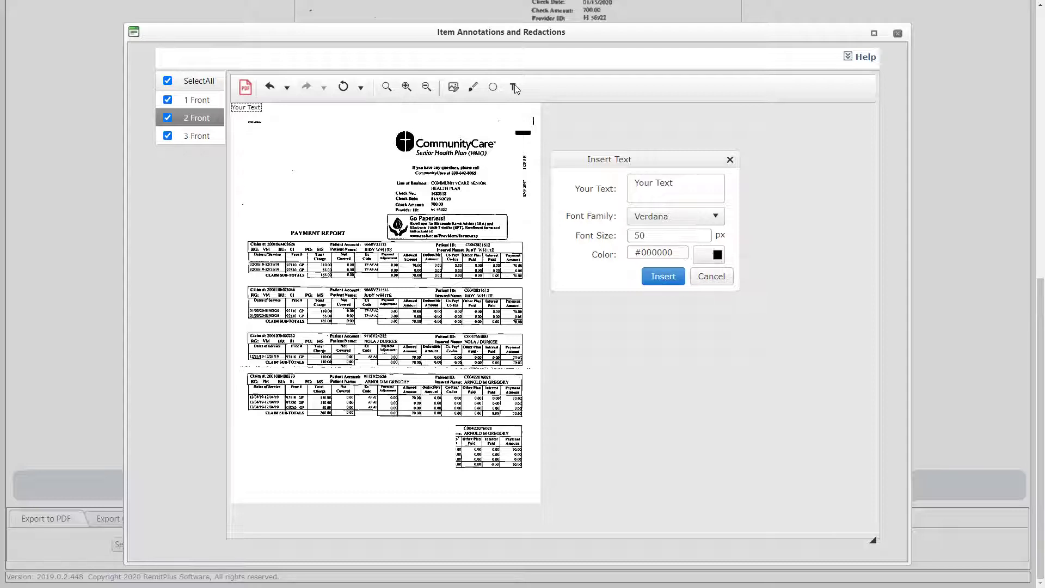
left_click(898, 35)
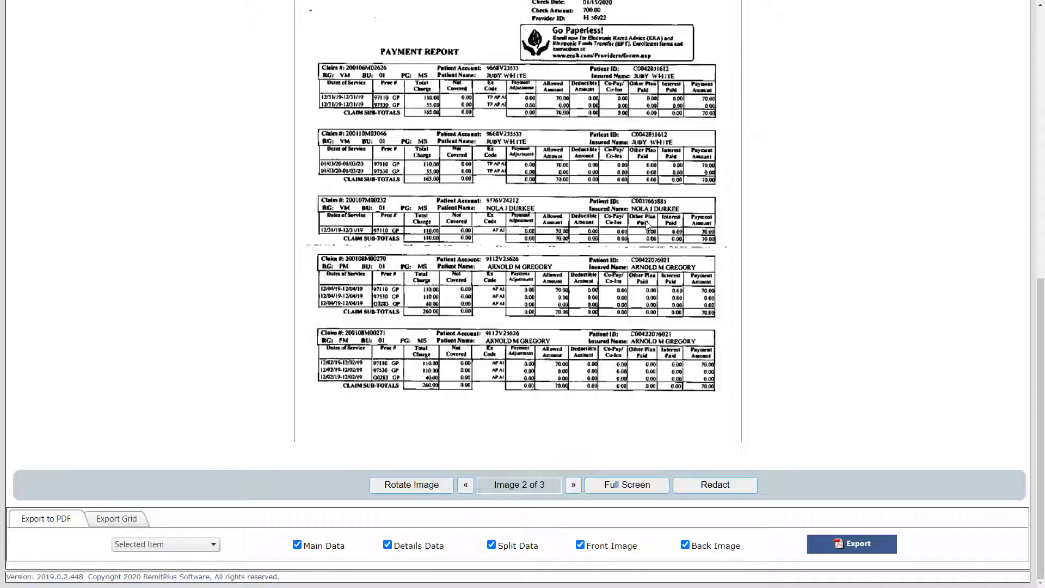
Export All Results, rather than a single item, to a PDF file.
left_click(213, 545)
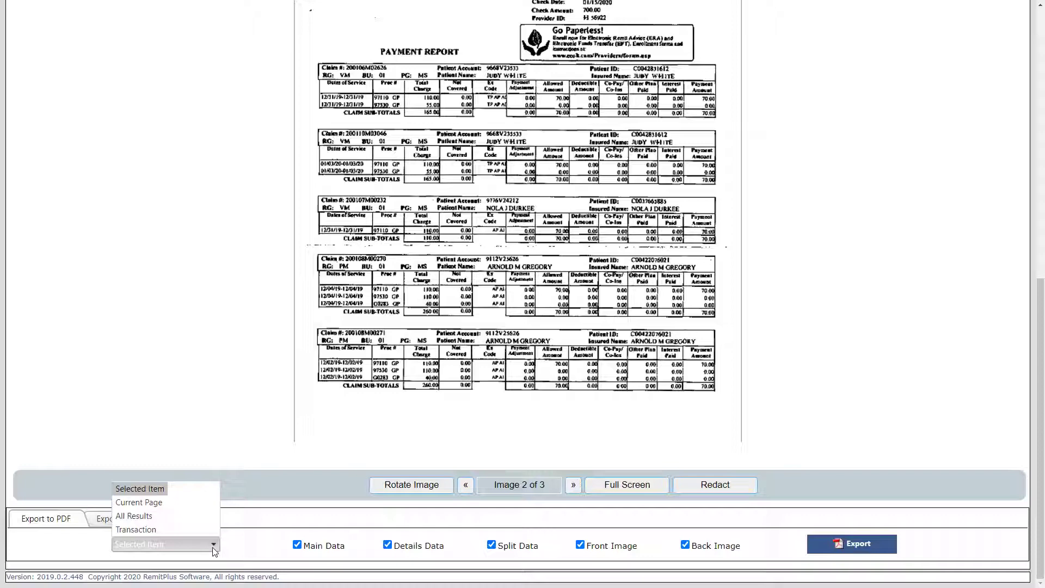
left_click(144, 515)
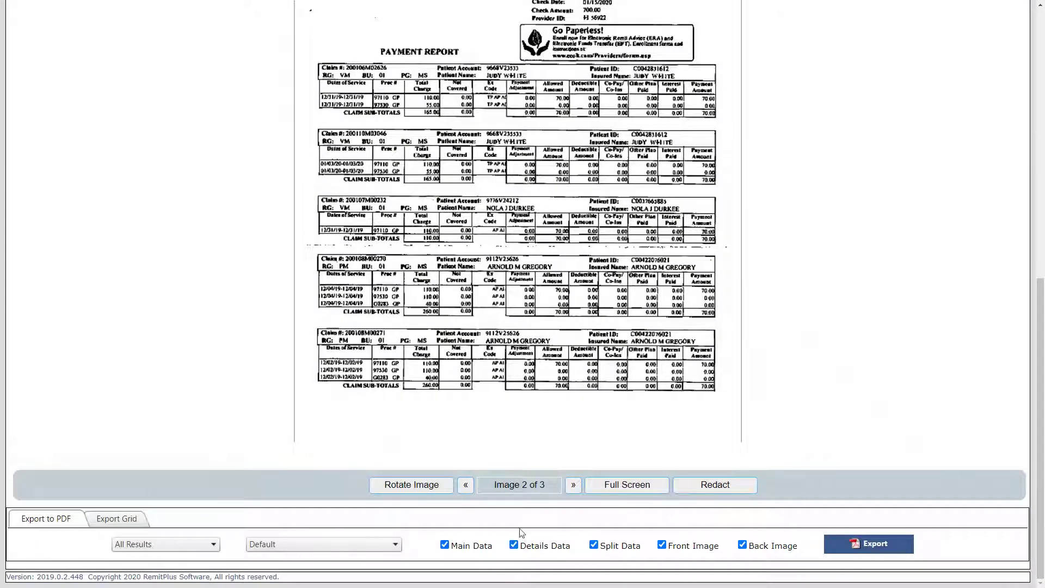
left_click(873, 545)
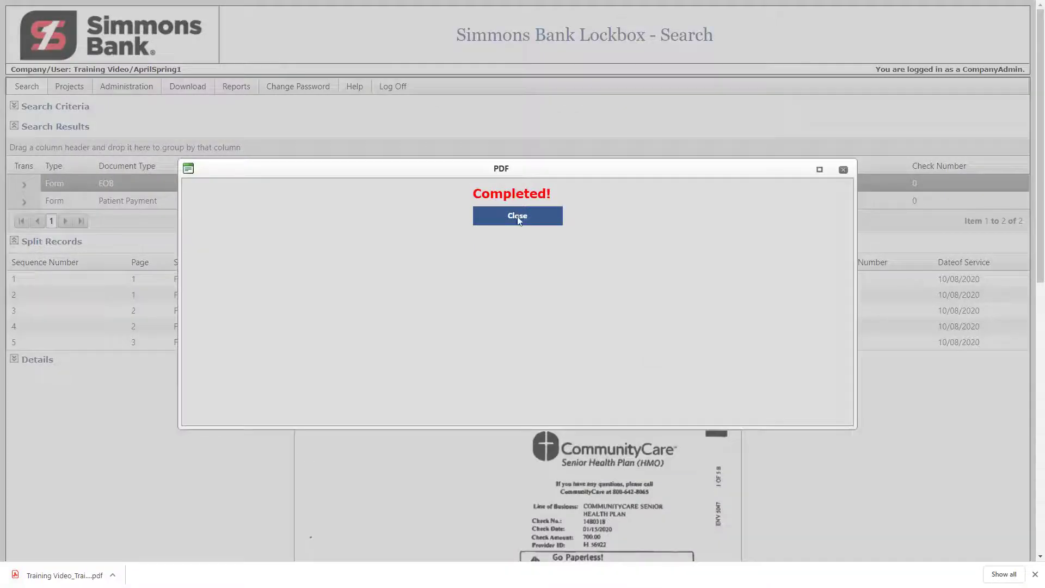
Dismiss the export message, review the downloaded 5-page transactions PDF, then close it.
left_click(518, 217)
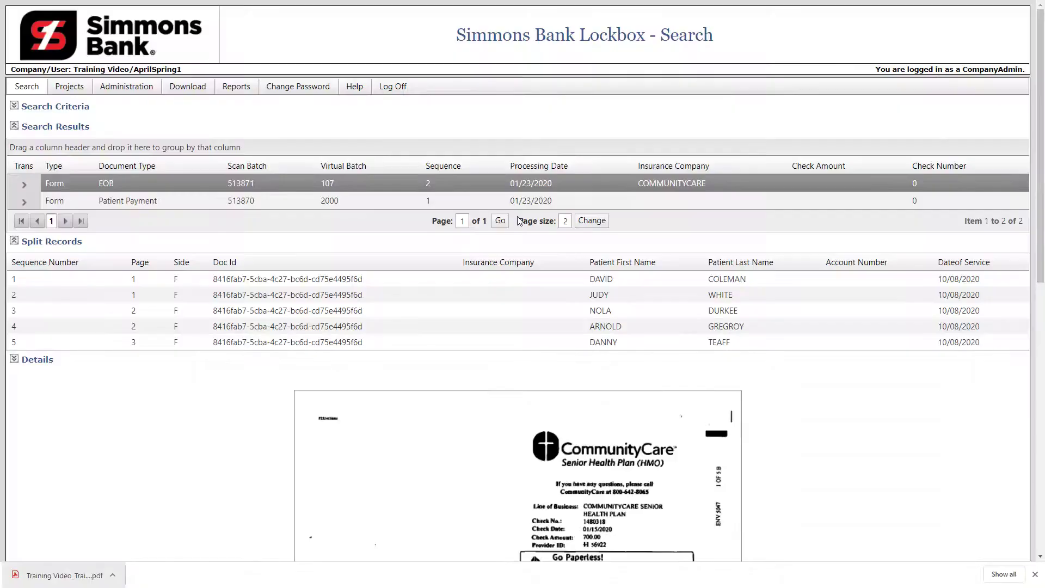
left_click(74, 580)
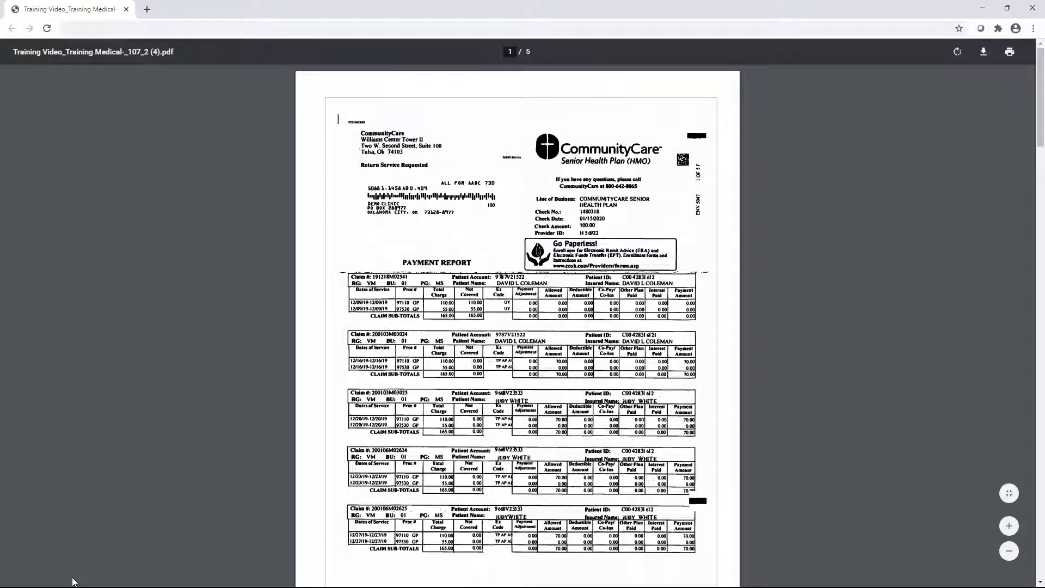
left_click(1034, 8)
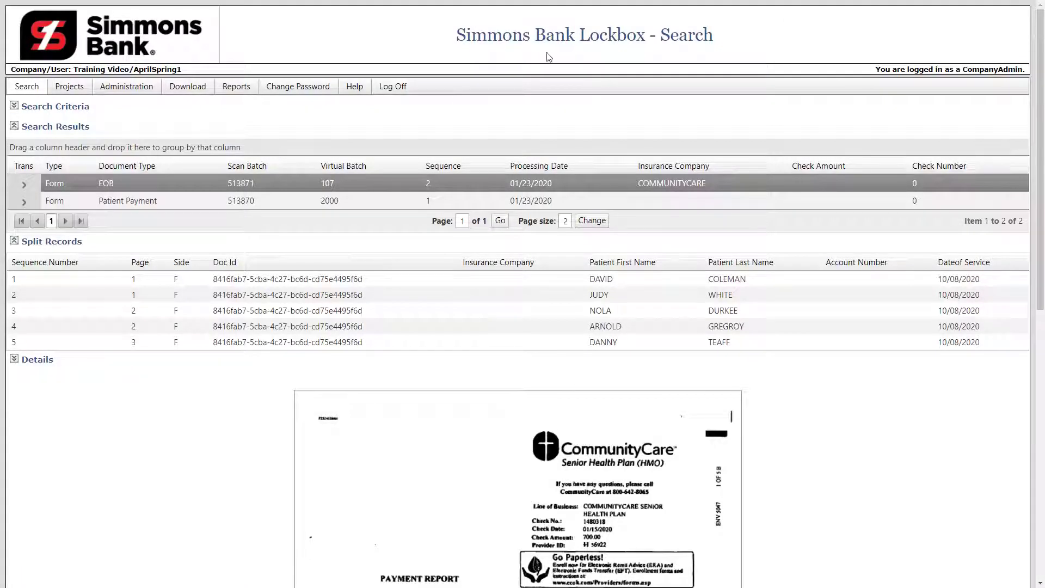
On Download Extracts, show all Demo Medical extracts and download 20200123_9997_SUMMARY.PDF.
left_click(189, 89)
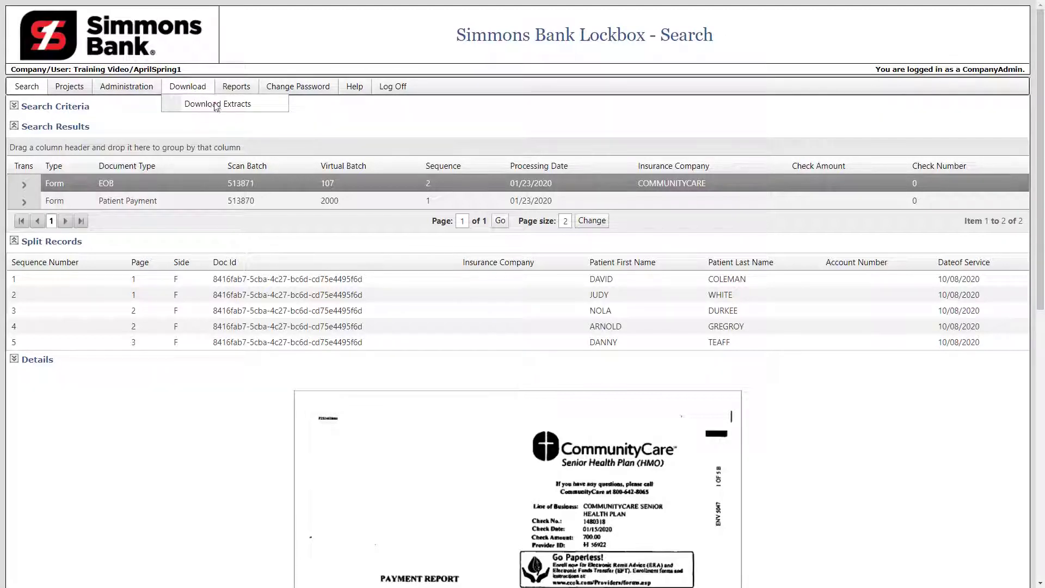
left_click(218, 104)
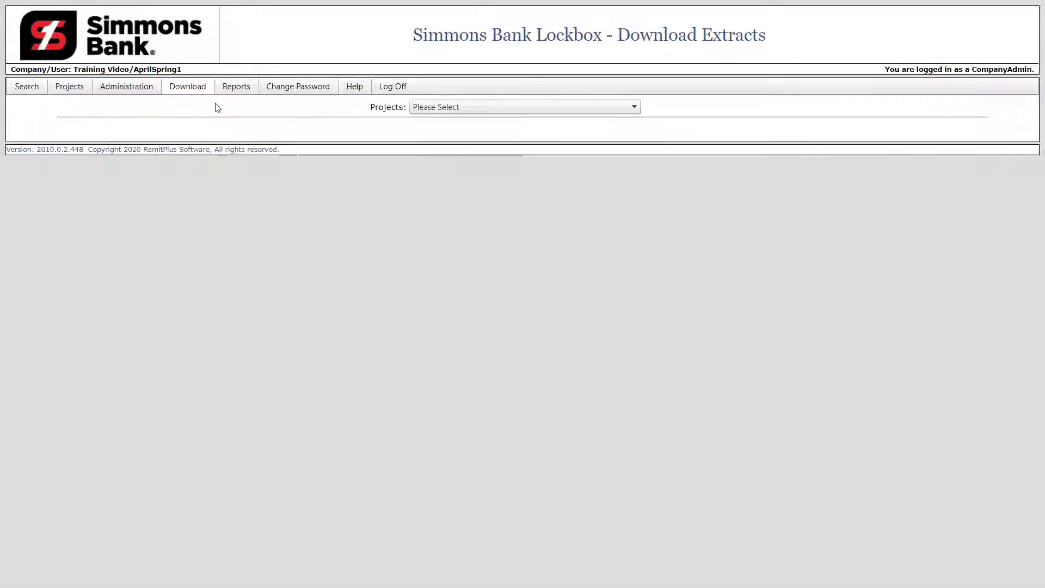
left_click(636, 109)
left_click(446, 144)
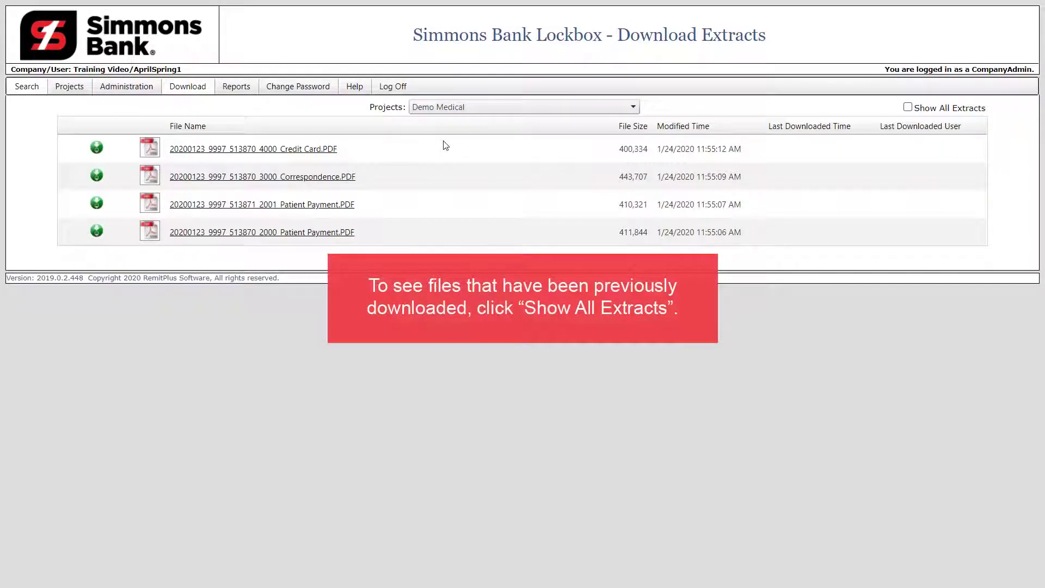
left_click(908, 108)
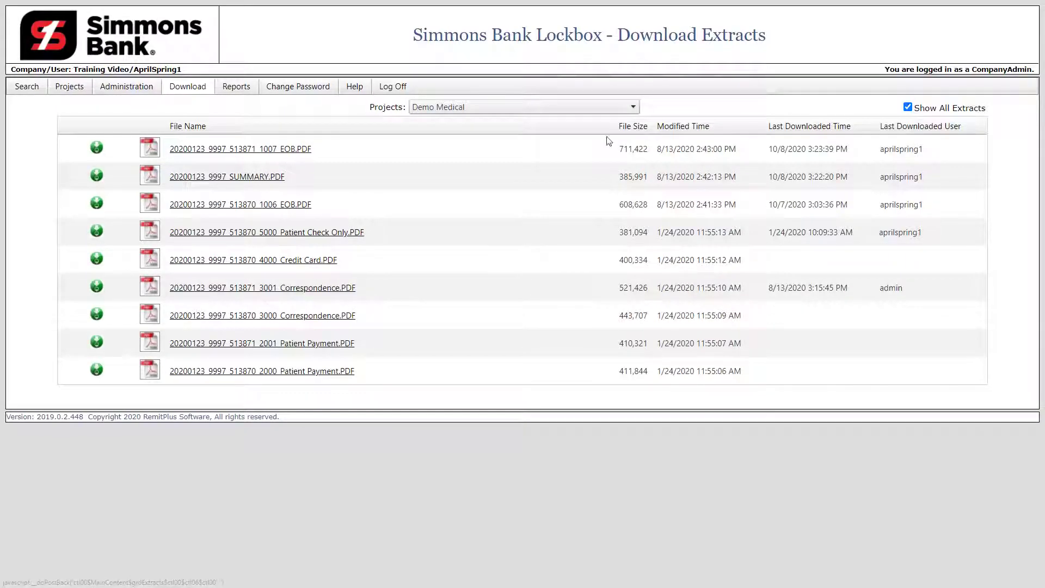
left_click(236, 180)
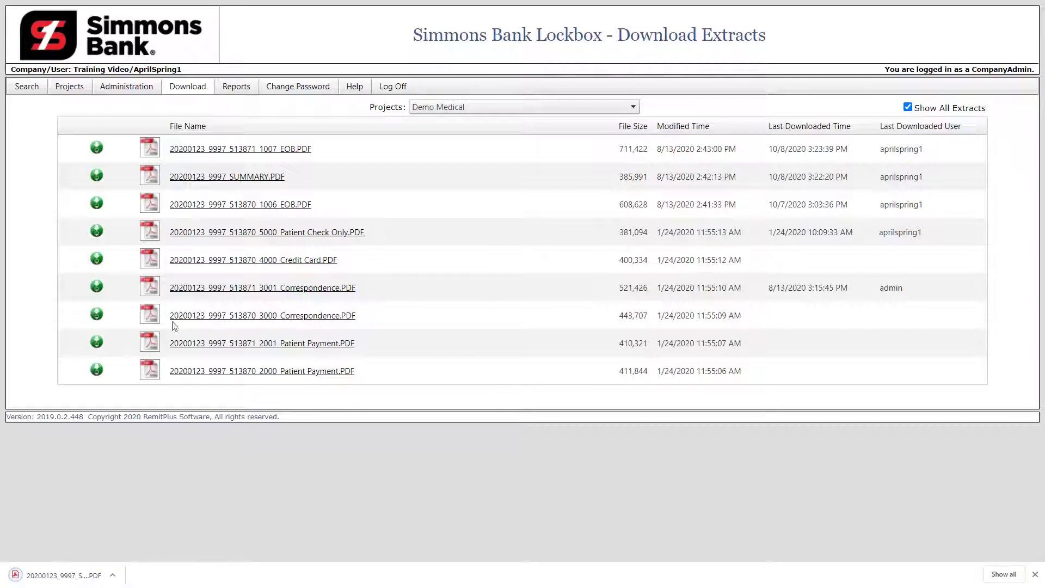
View the downloaded Lockbox Summary PDF, then close it and the 5-page EOB PDF.
left_click(64, 576)
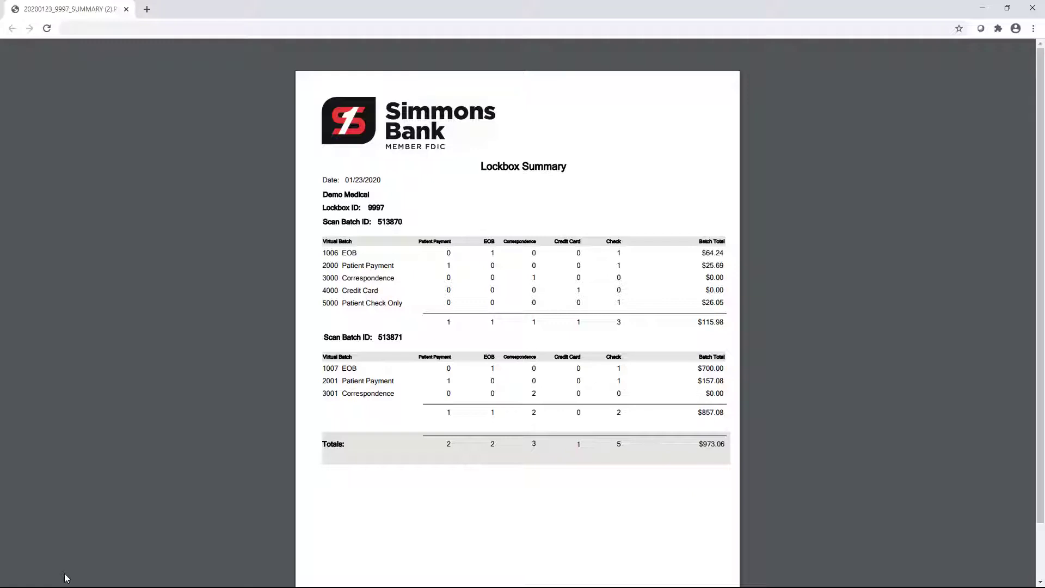
left_click(1033, 9)
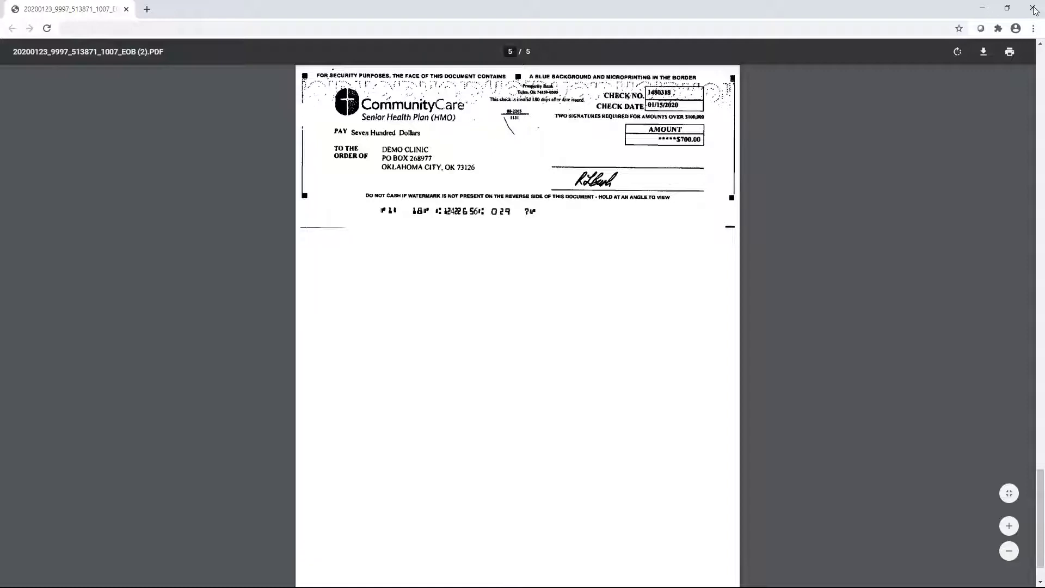
left_click(1033, 8)
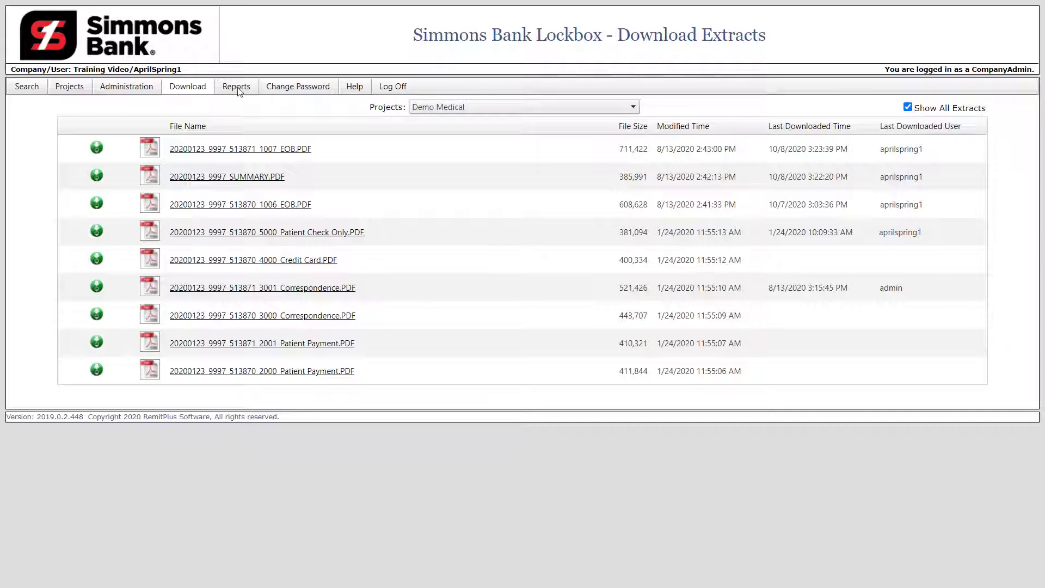
Run the Training Medical Batch Detail Report as a PDF for the Last 30 Days.
mouse_move(238, 92)
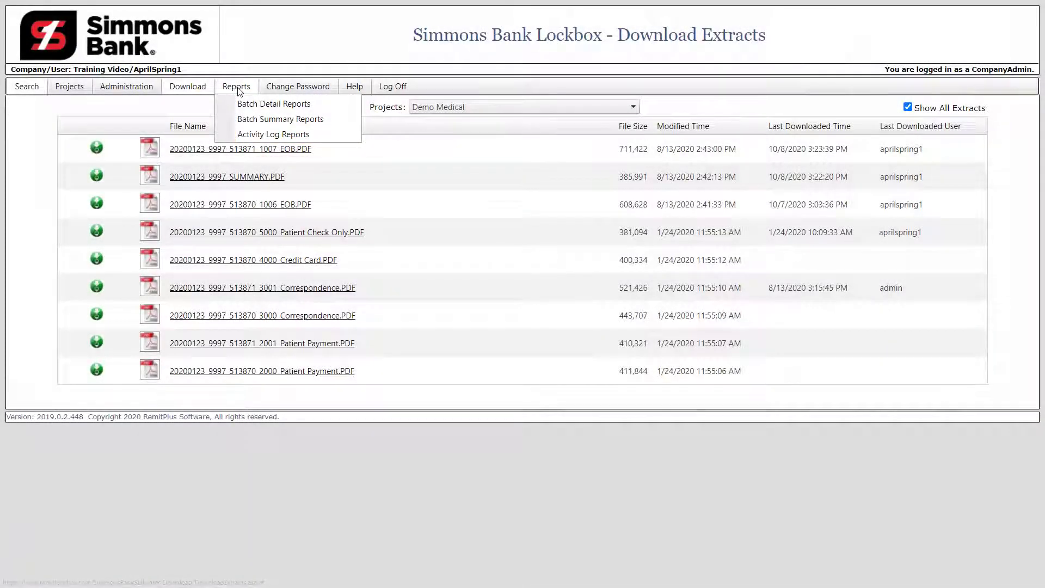
left_click(273, 109)
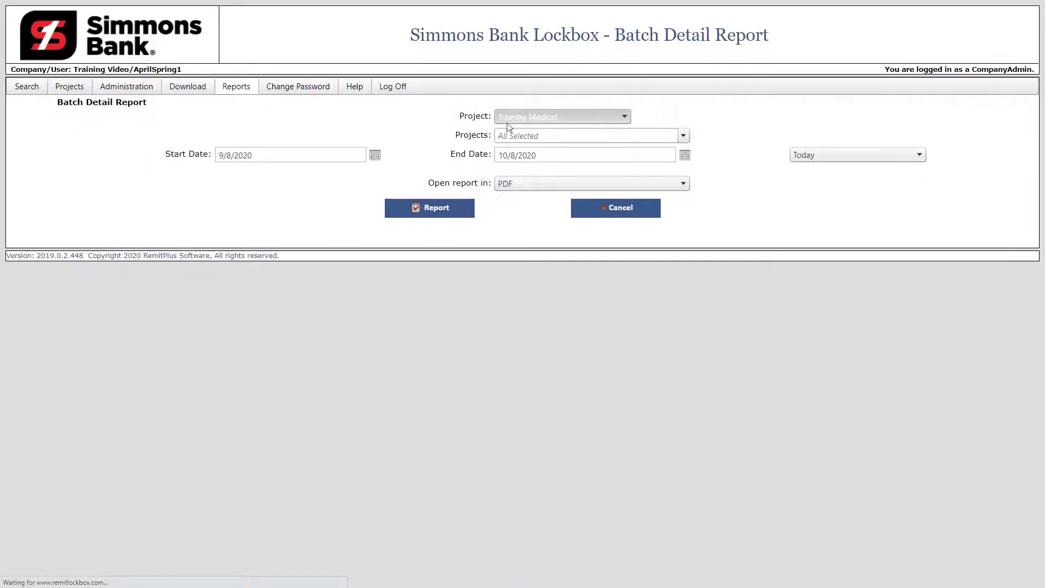
left_click(919, 155)
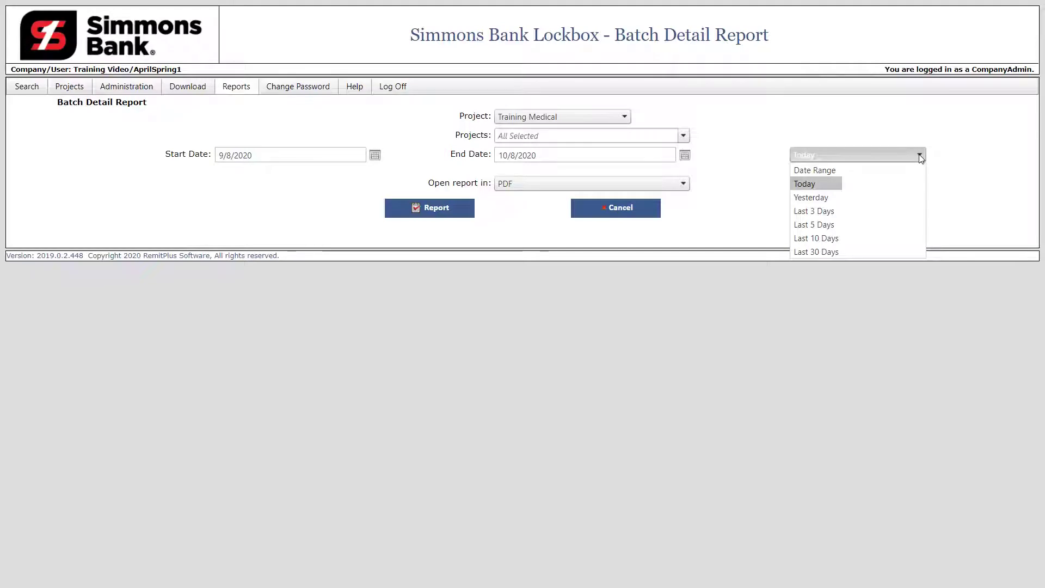
left_click(816, 252)
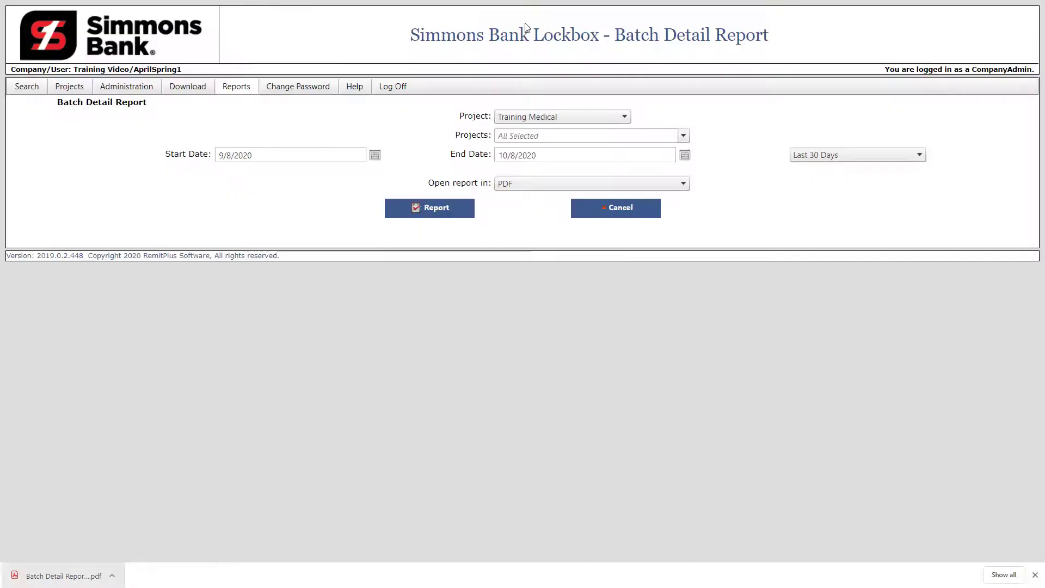
Open the downloaded 2-page Batch Detail Report PDF, review it, and close it.
left_click(52, 581)
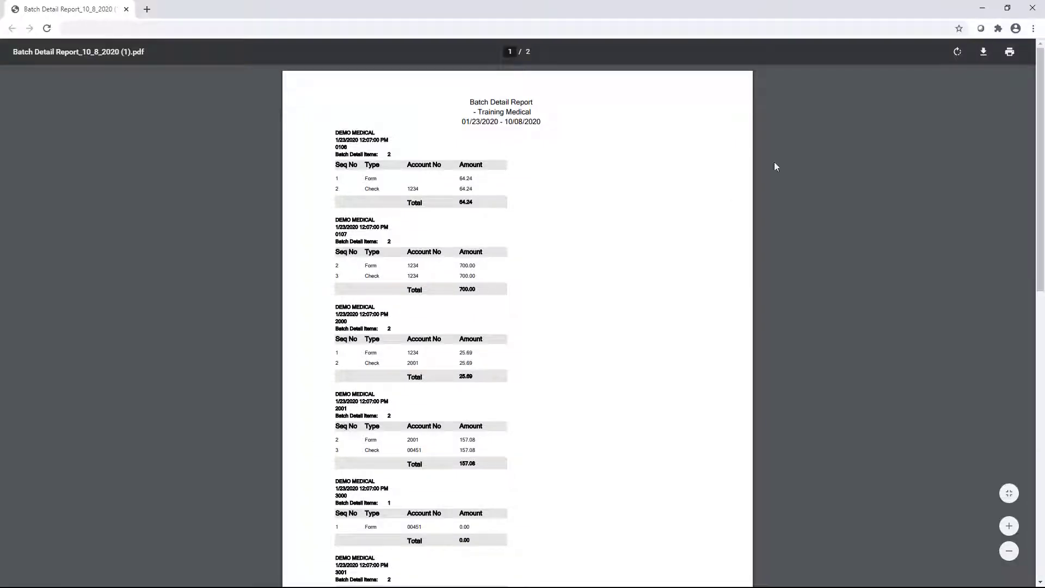
left_click(1034, 8)
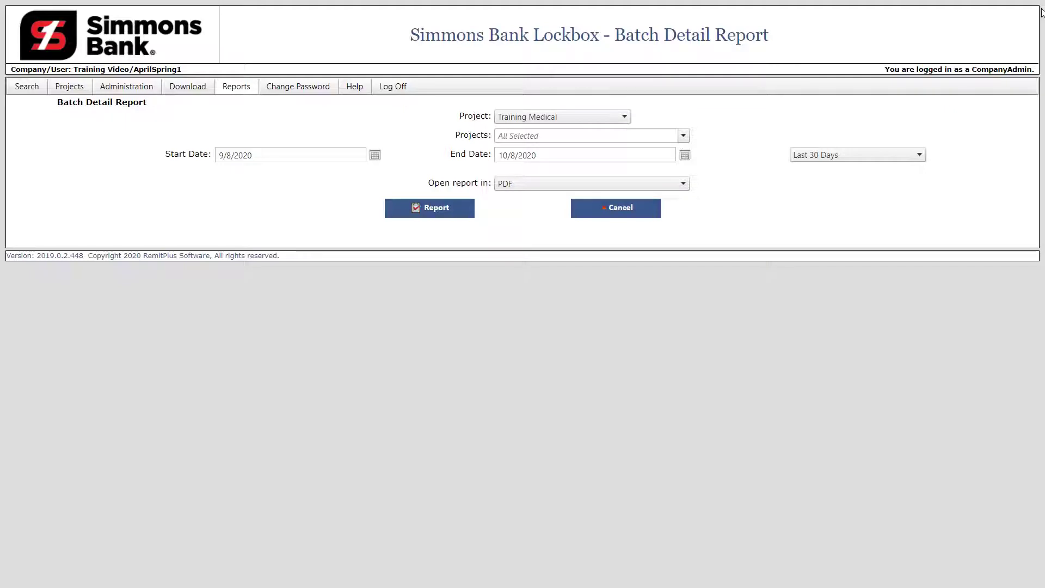
Go to Administration > Maintain Users to list the Training Video company's two users.
left_click(127, 89)
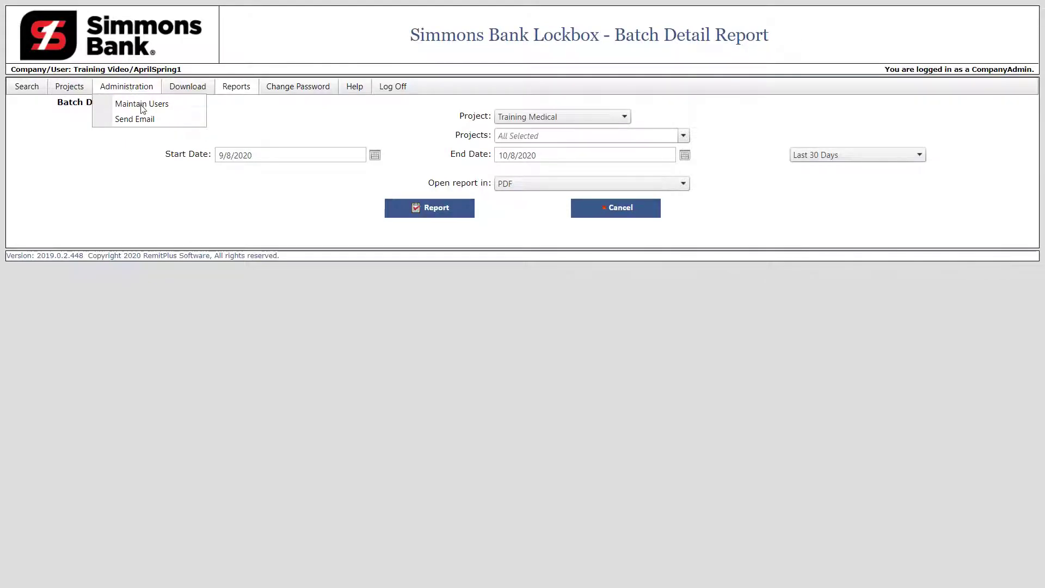
left_click(141, 106)
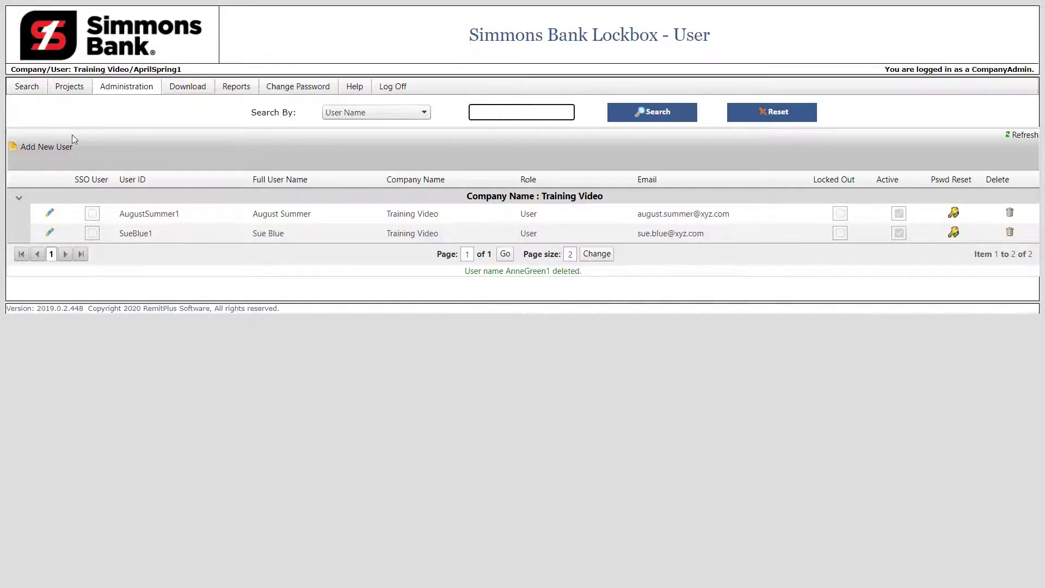
Start a new user entry with Add New User.
left_click(42, 148)
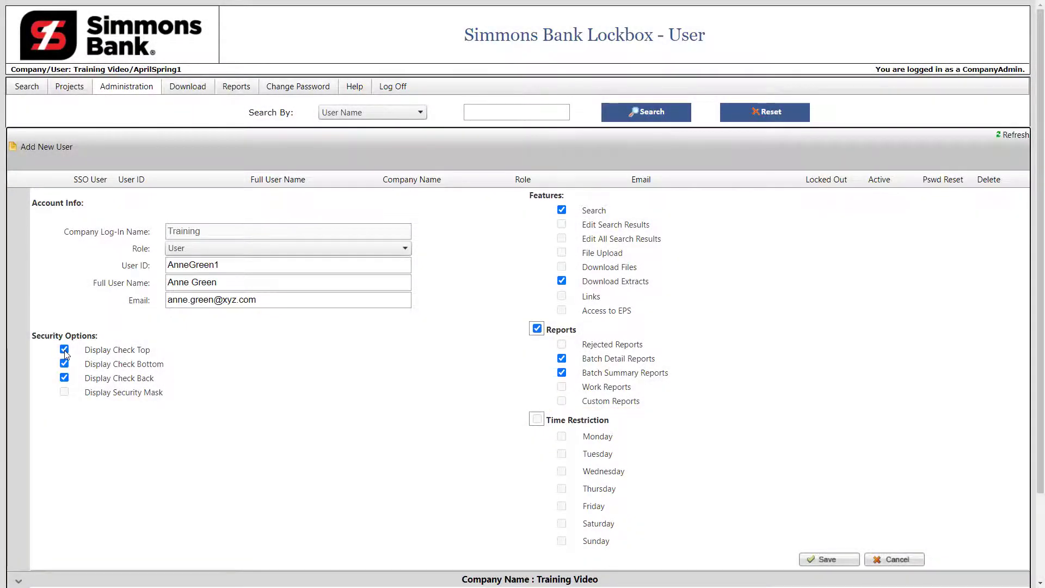
left_click(828, 560)
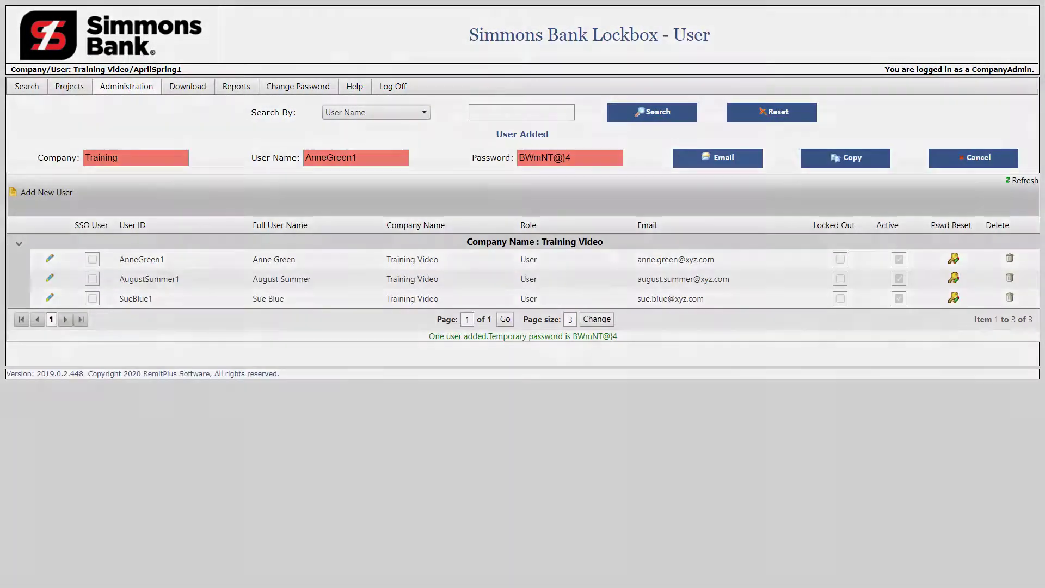